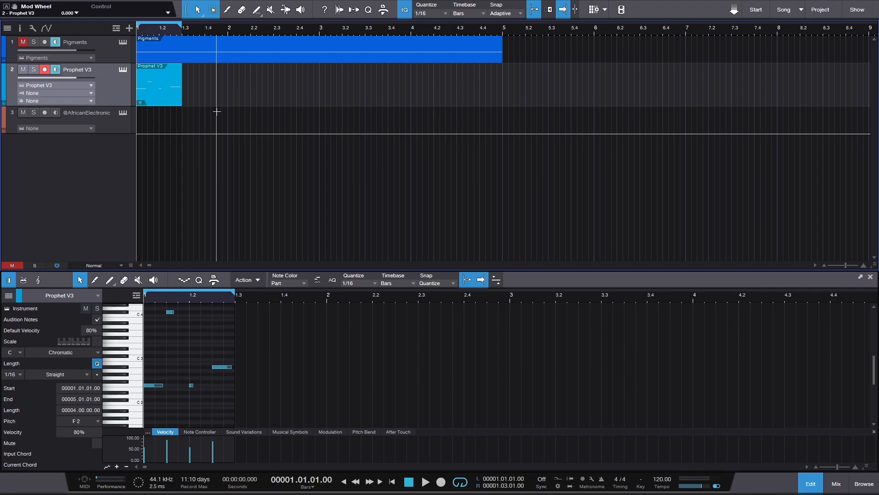
Show the track inspector beside the arrangement.
left_click(9, 29)
left_click(10, 29)
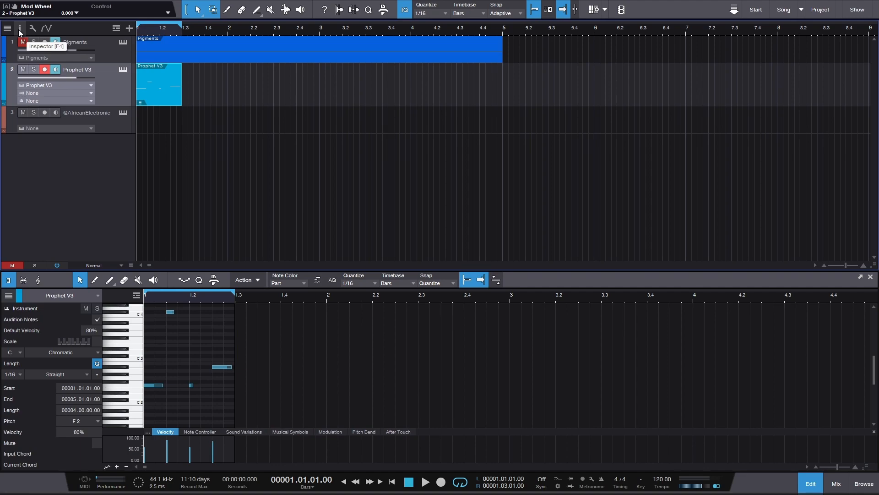
left_click(19, 29)
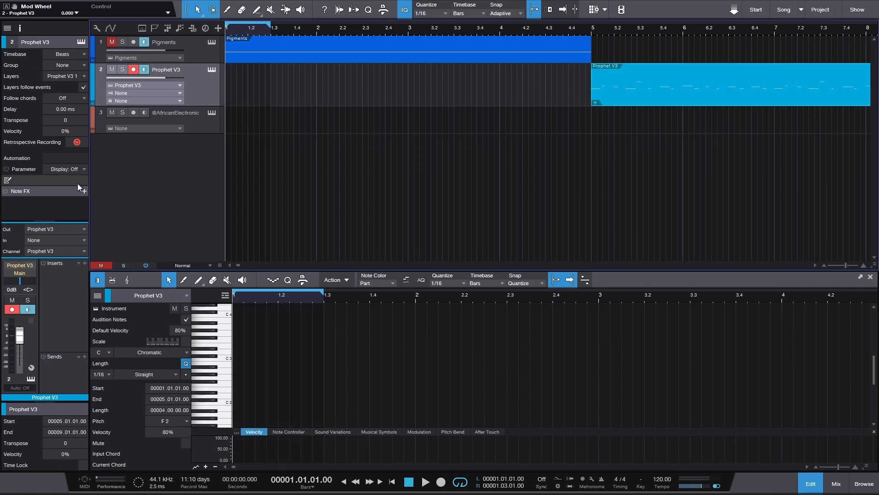
Unmute the Pigments track and add an Arpeggiator note effect to it.
left_click(175, 39)
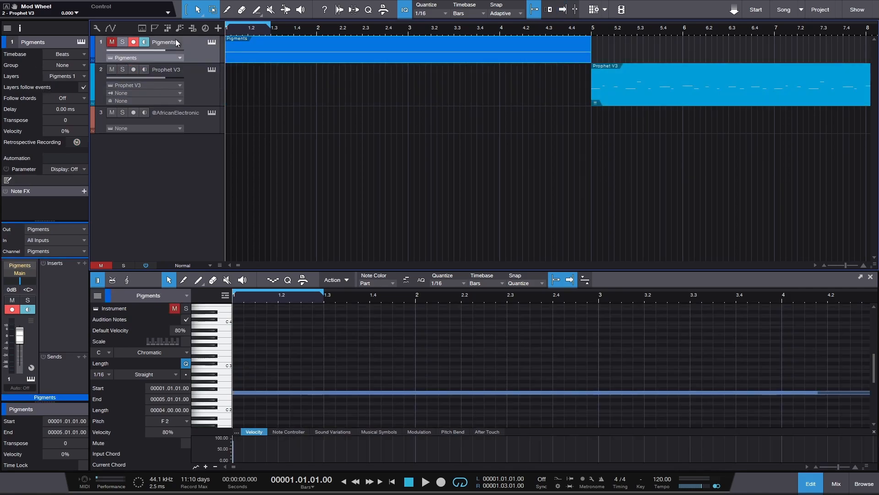
left_click(111, 42)
left_click(84, 191)
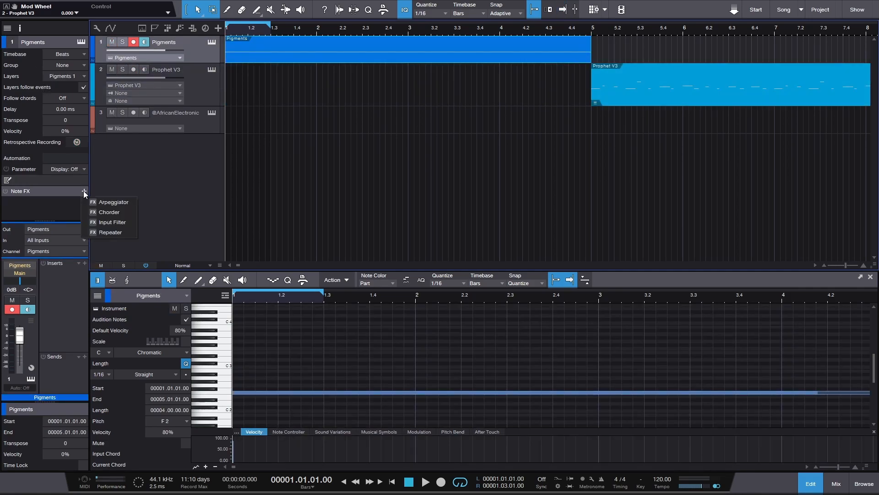
left_click(114, 205)
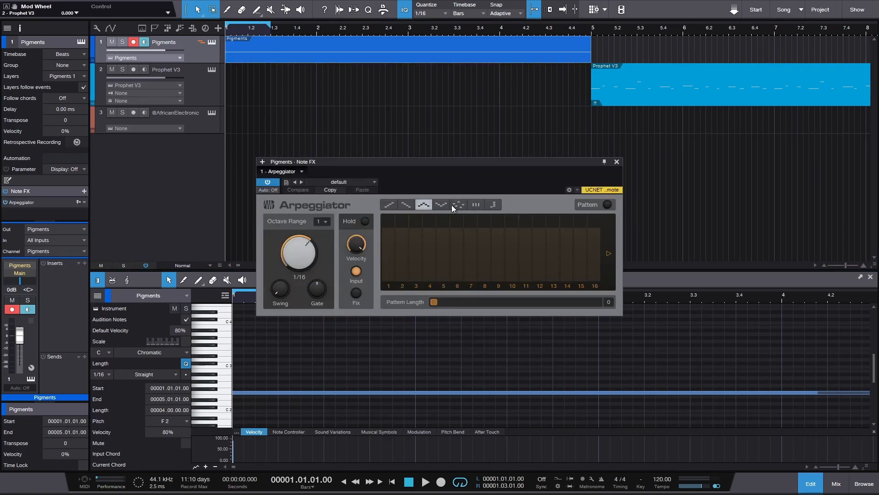
Load the Balkan Nights preset in the Arpeggiator and play it over a loop spanning bars 1 to 5.
left_click(375, 182)
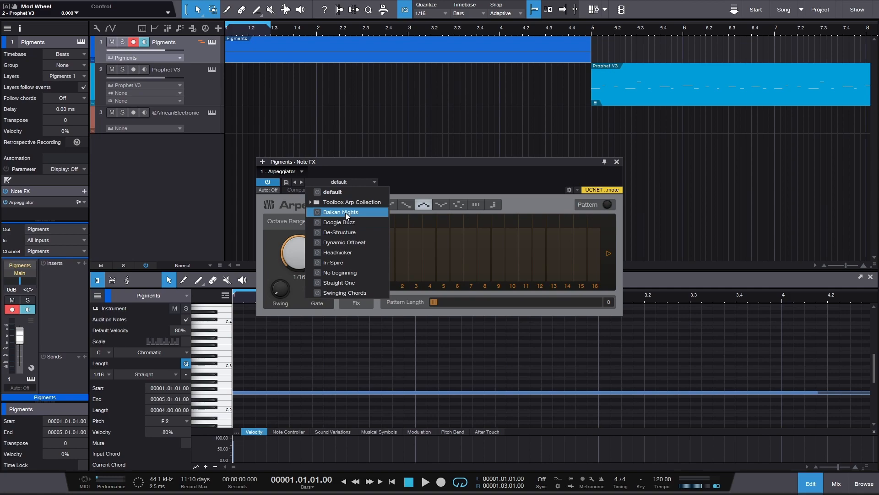
left_click(346, 213)
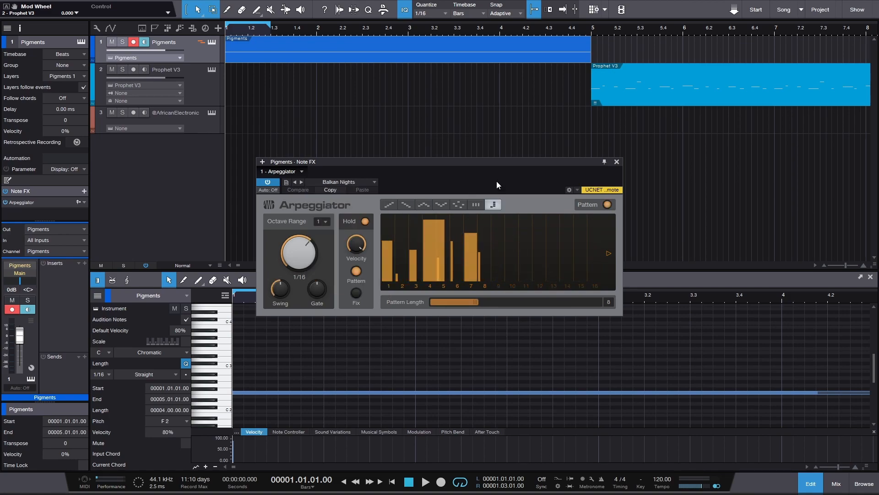
left_click_drag(270, 25, 594, 42)
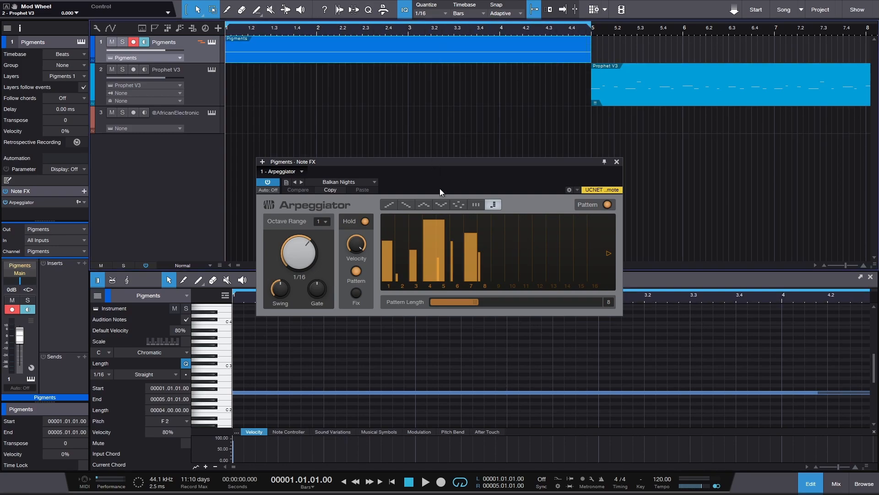
key("space")
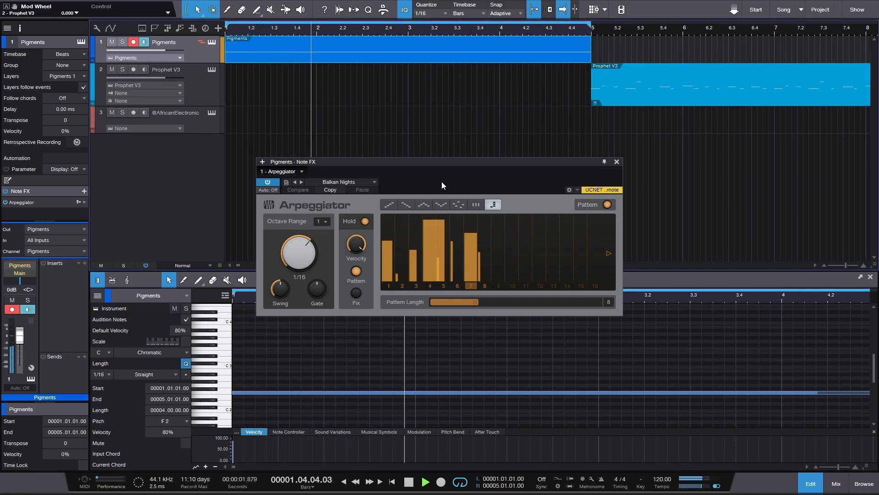
Audition the Arpeggiator presets from Boogie Buzz onward during playback, settle on Straight One and stop playback.
left_click(301, 182)
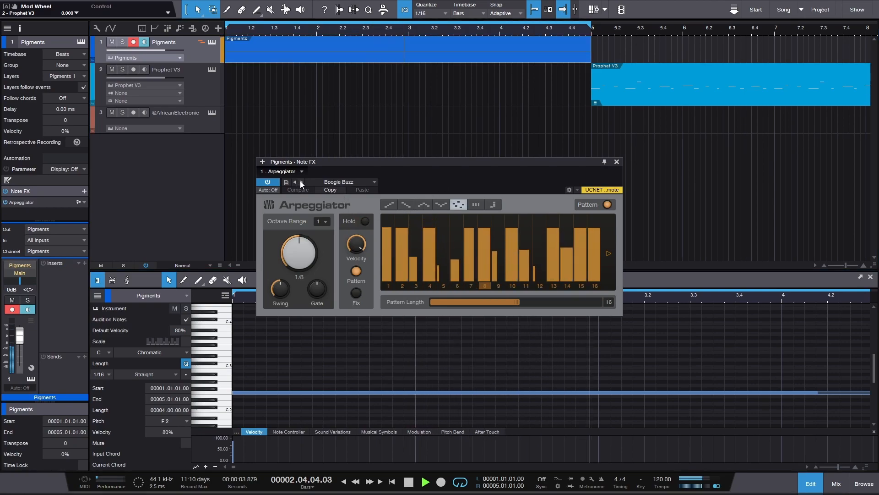
left_click(301, 182)
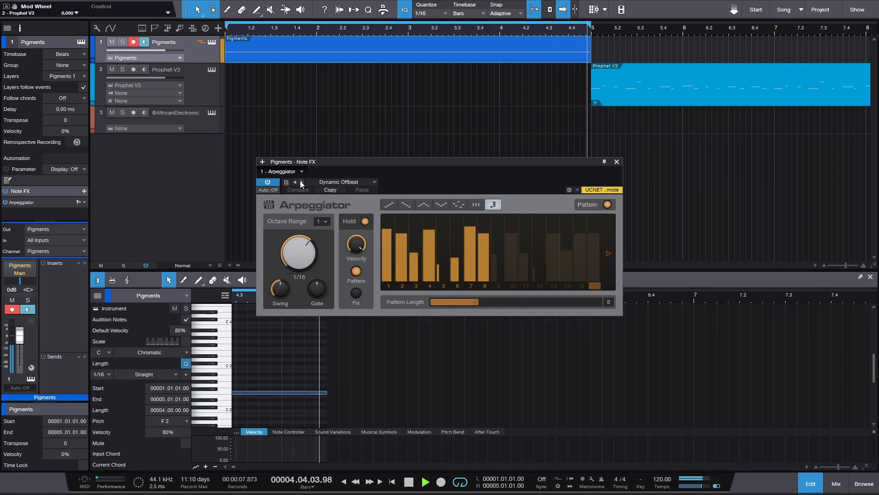
left_click(301, 182)
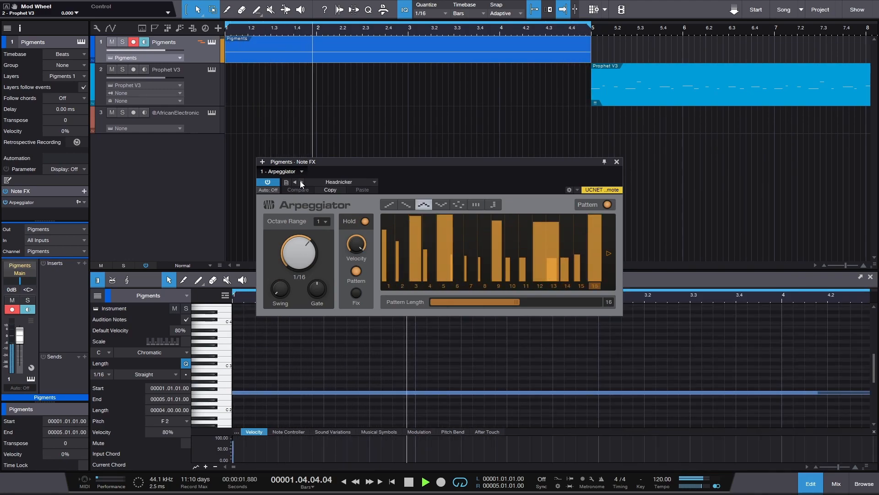
left_click(300, 182)
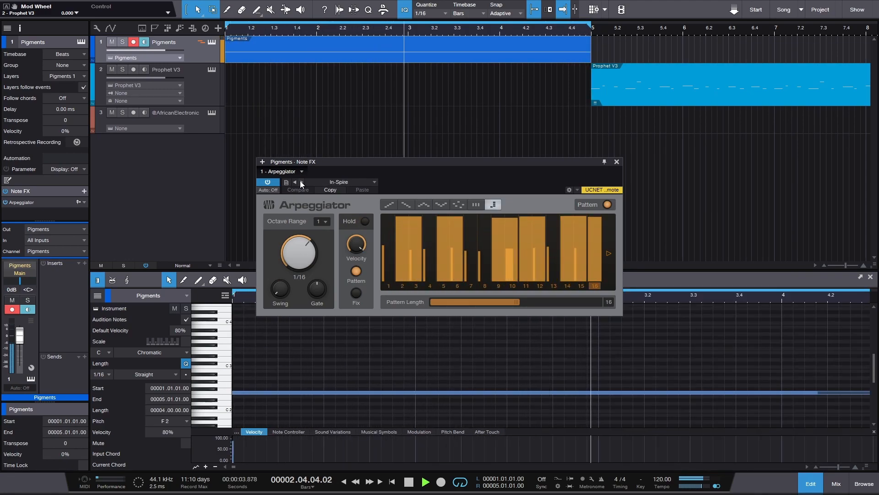
left_click(301, 182)
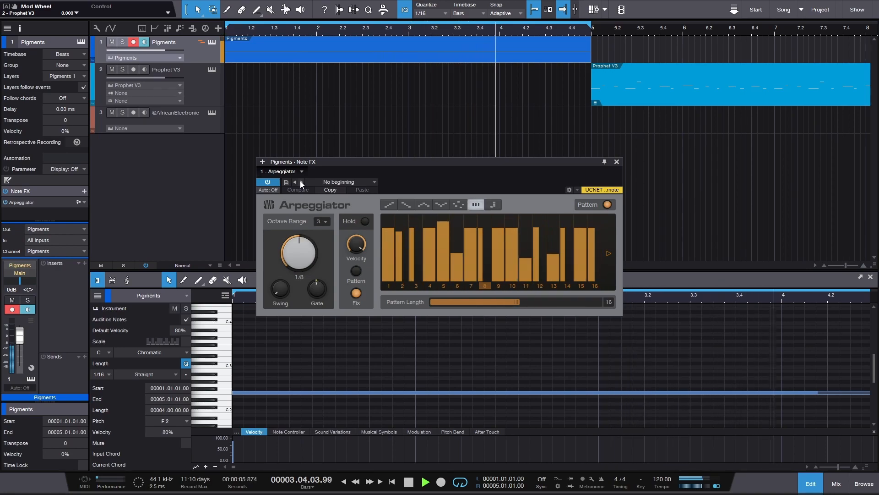
left_click(301, 182)
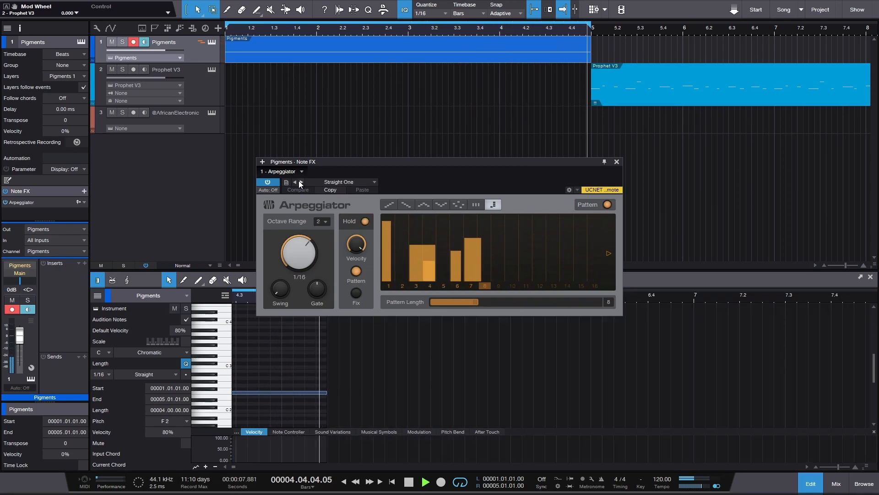
left_click(295, 182)
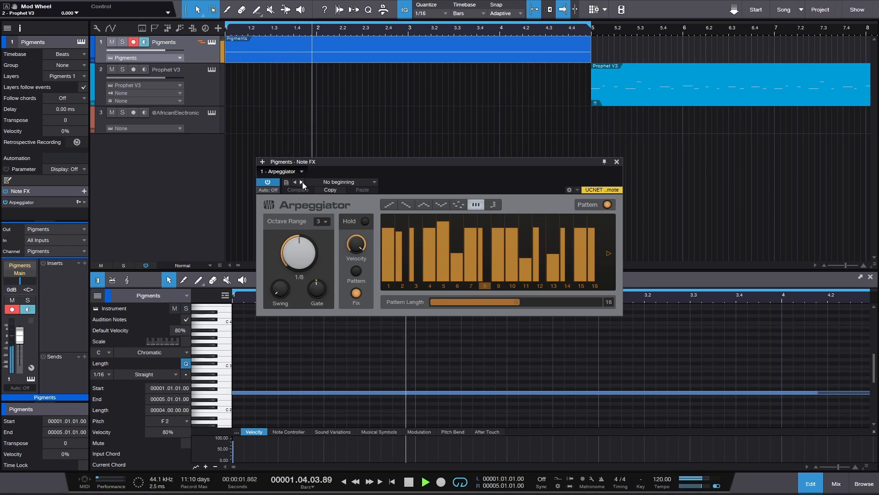
left_click(302, 182)
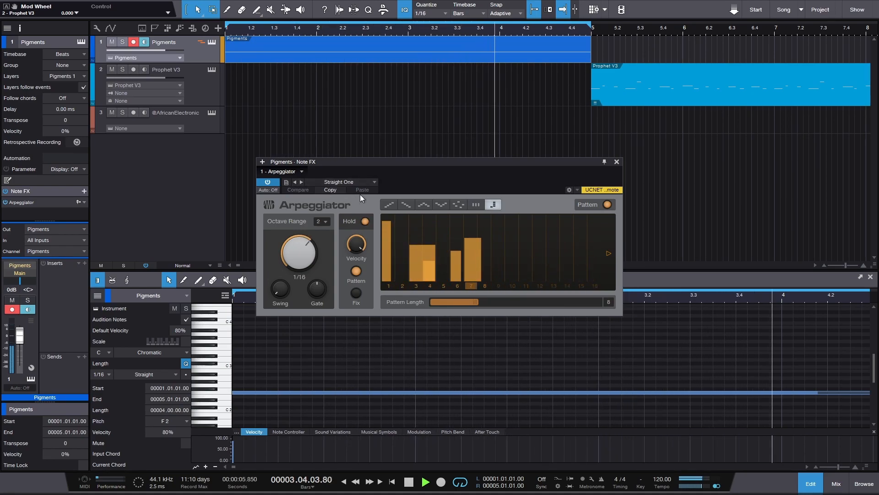
key("space")
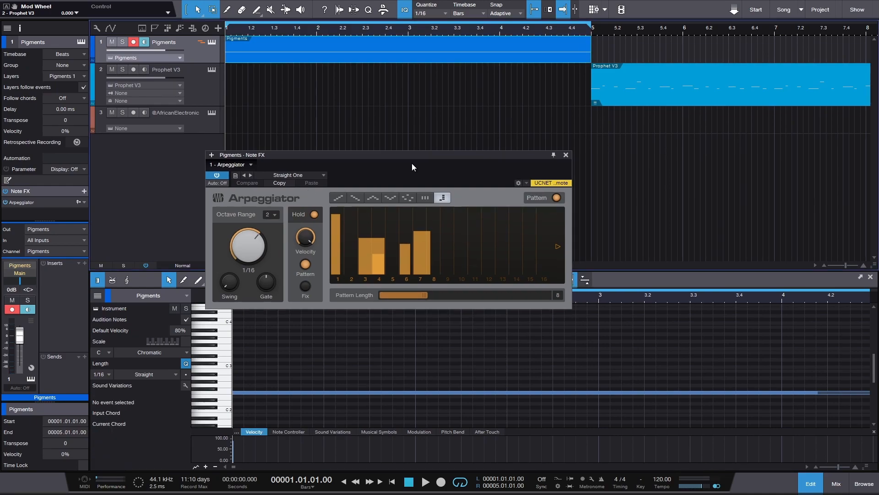
Draw velocity bars on steps 2 and 5 of the Arpeggiator pattern, play it back and close the effect window.
left_click_drag(414, 158, 421, 116)
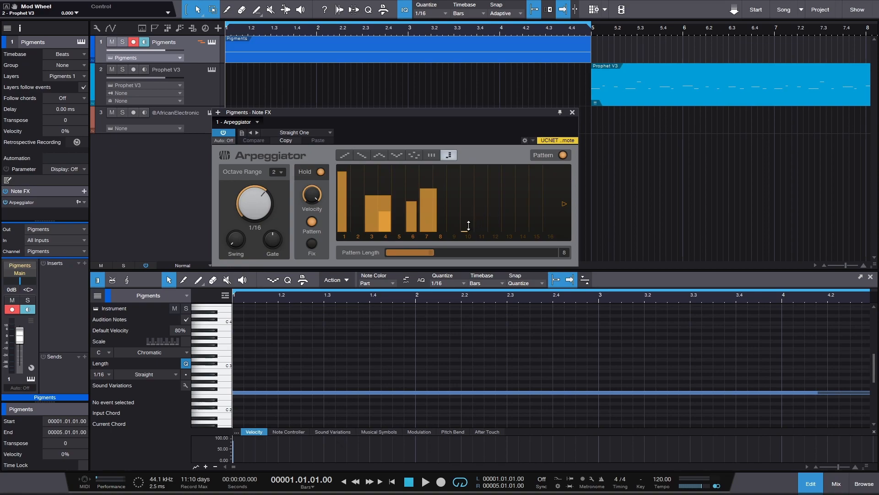
left_click_drag(466, 226, 464, 249)
left_click_drag(396, 231, 357, 186)
key("space")
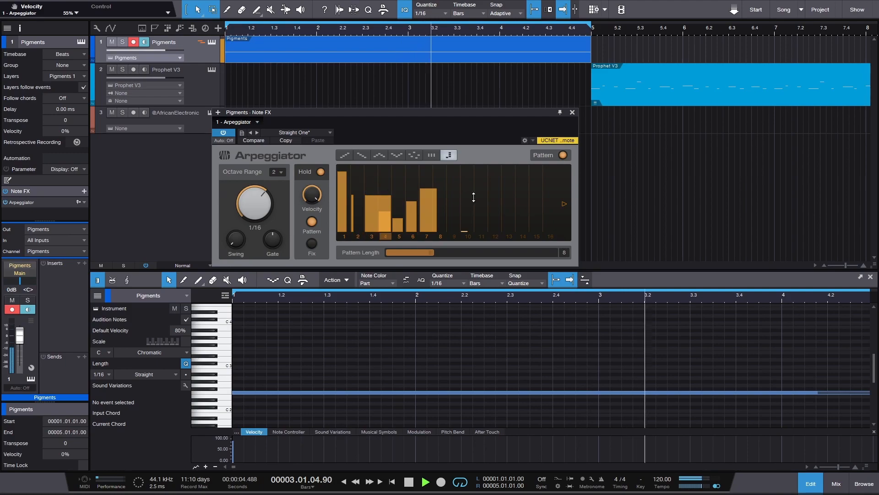
key("space")
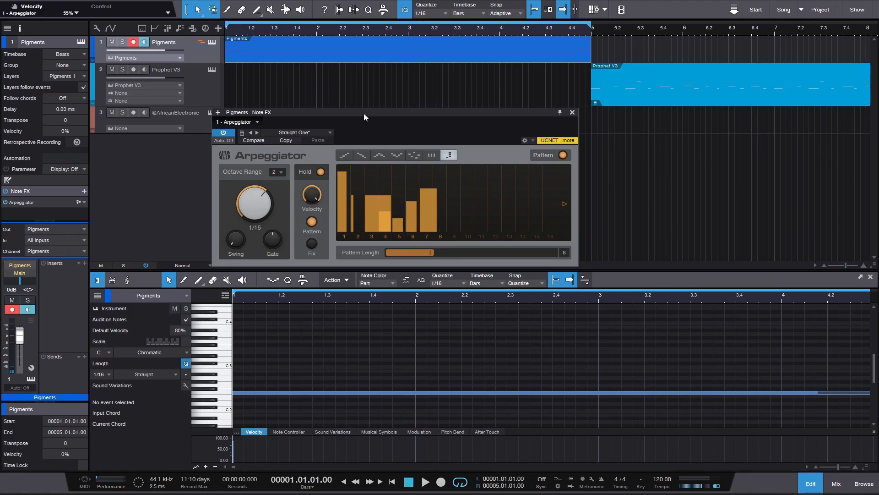
left_click(572, 112)
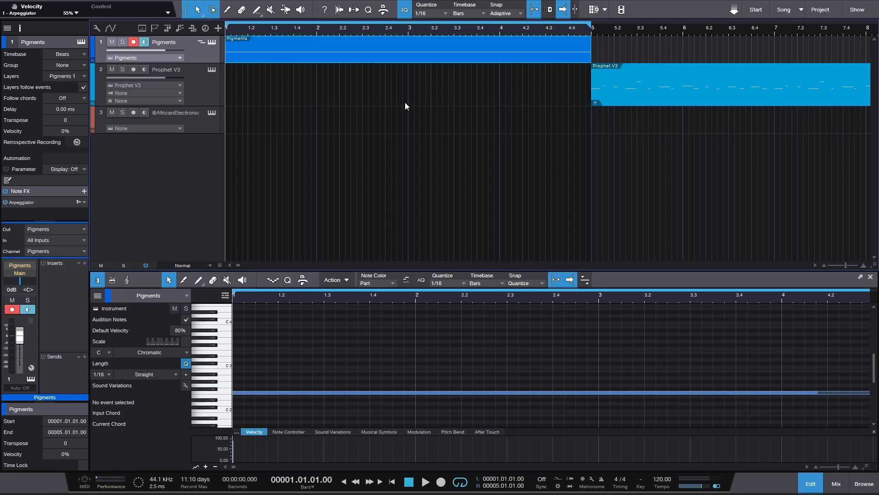
Apply Render Instrument Tracks to the Pigments part and play back the rendered notes.
right_click(409, 55)
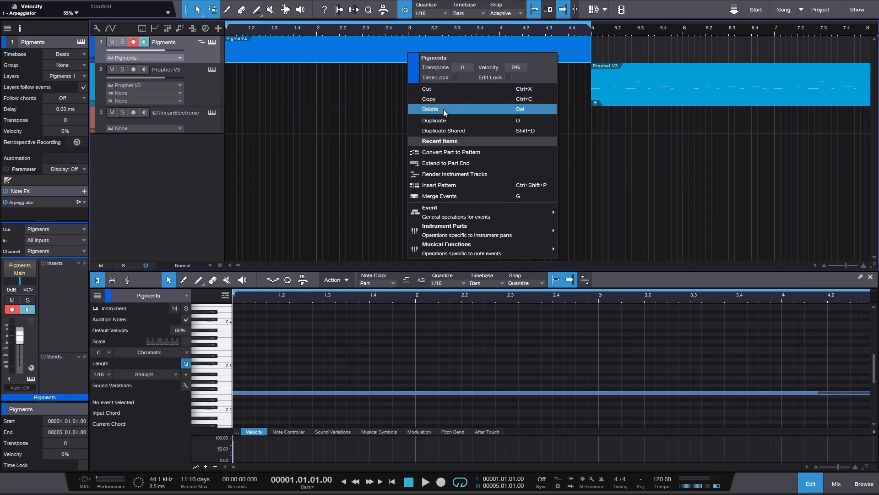
mouse_move(487, 234)
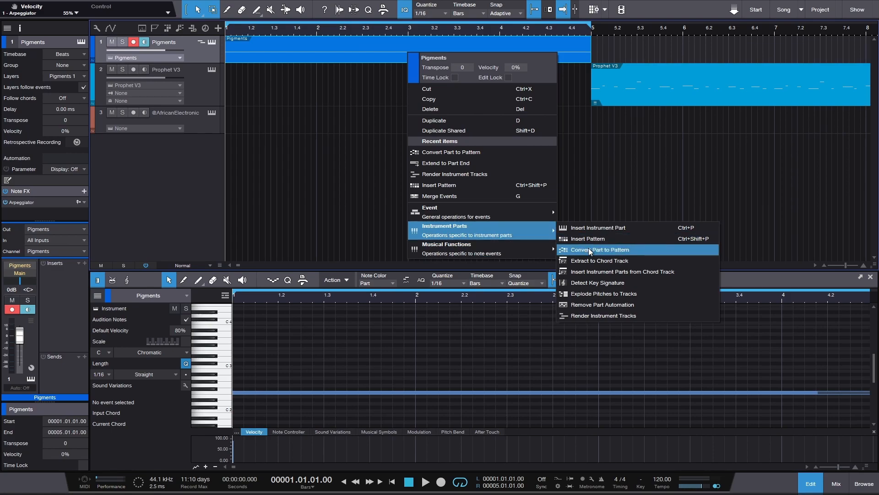
left_click(592, 314)
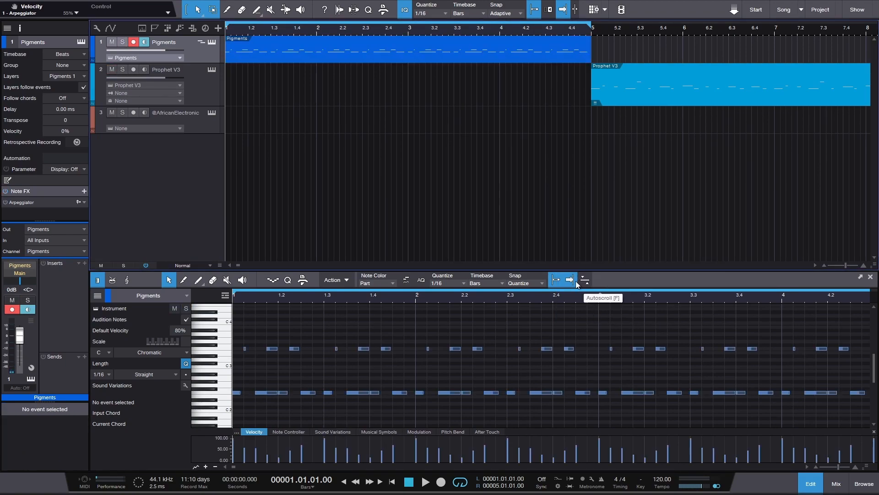
key("space")
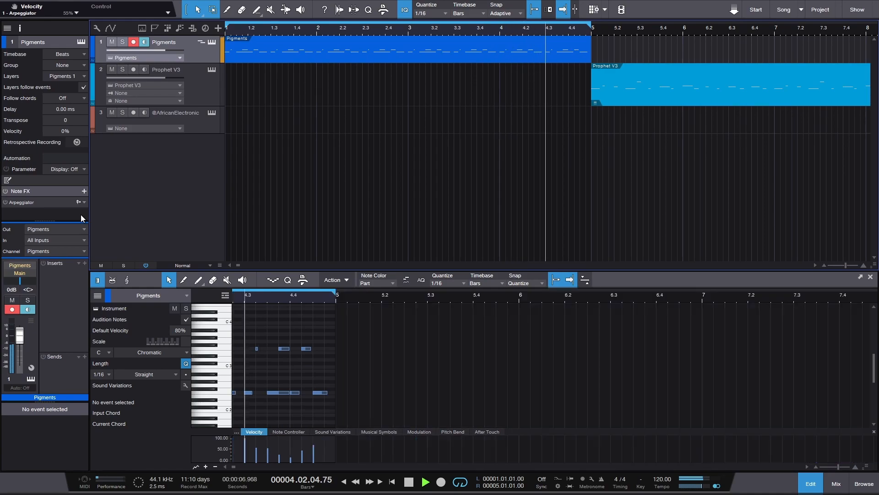
key("space")
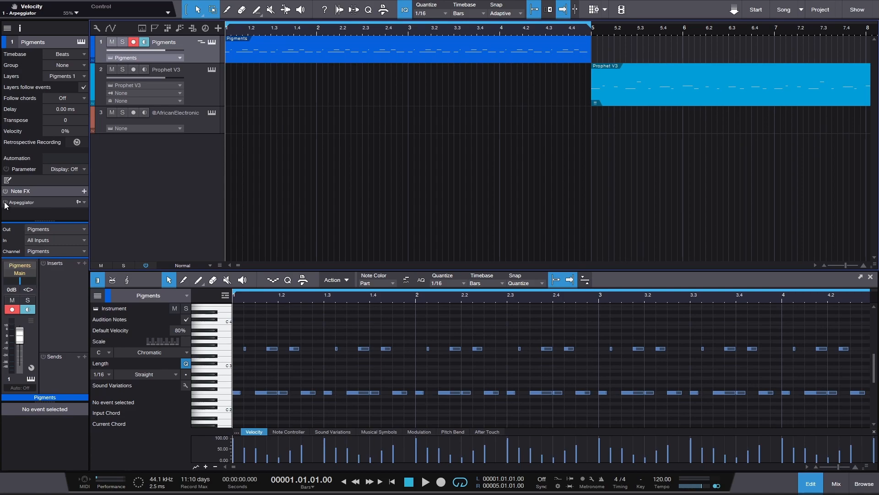
Mute the Prophet V3 track and play the rendered Pigments part with its Note FX turned back on.
key("space")
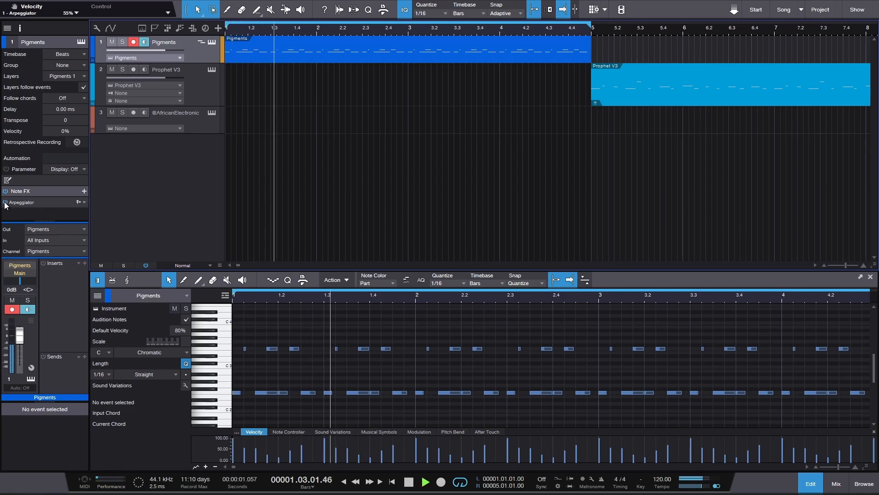
key("space")
left_click(501, 56)
left_click(112, 69)
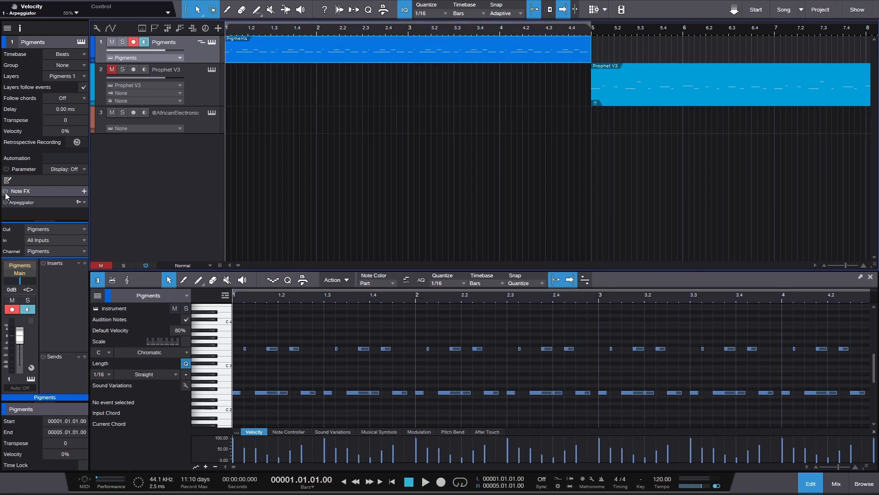
key("space")
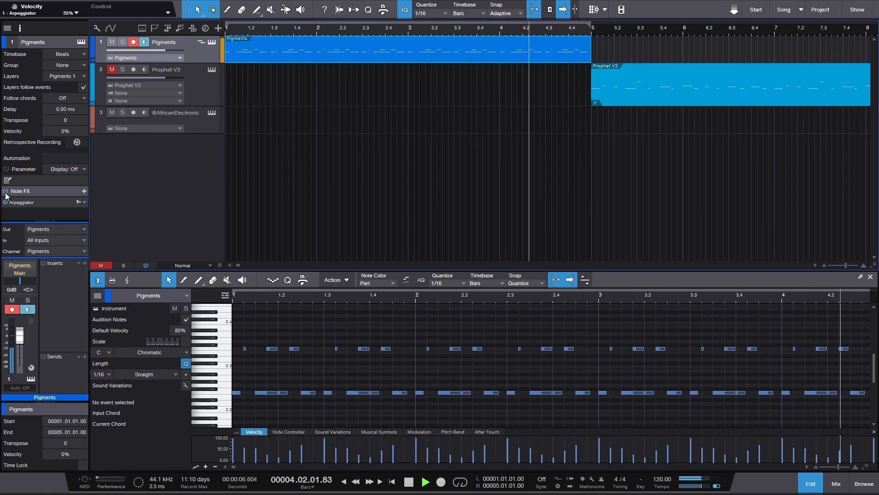
key("space")
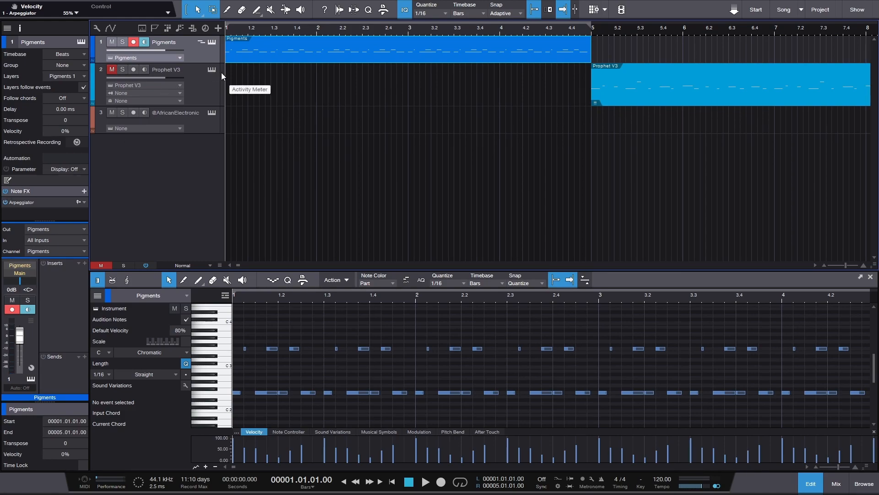
right_click(269, 54)
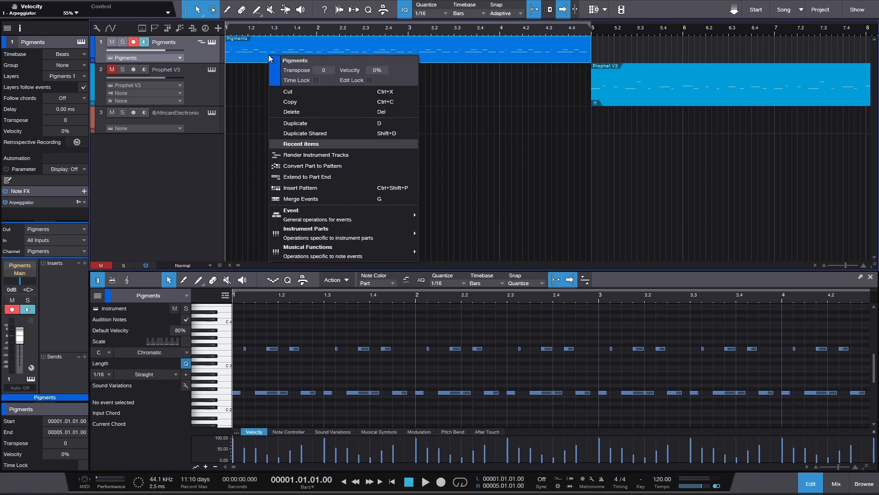
left_click(255, 49)
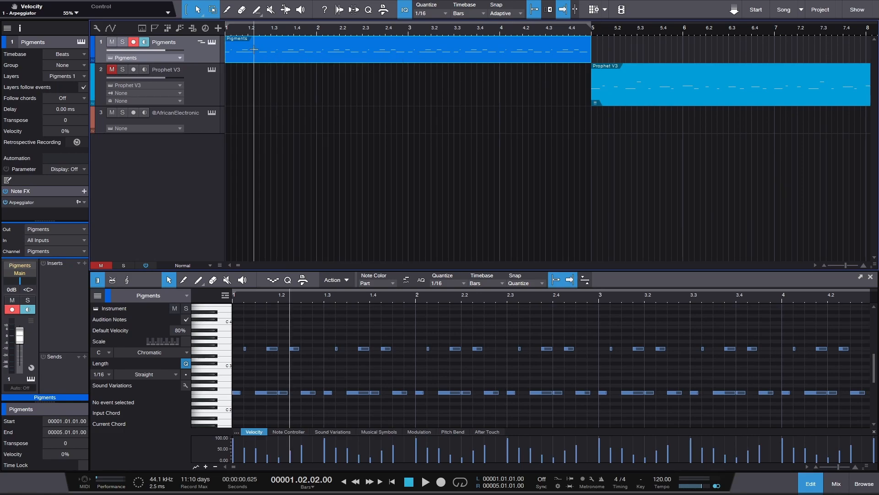
left_click(266, 57)
key("d")
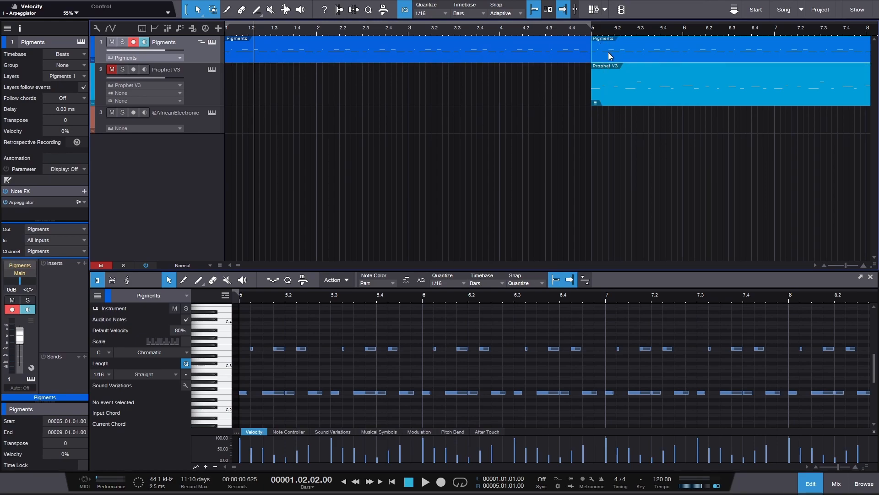
left_click_drag(609, 52, 613, 156)
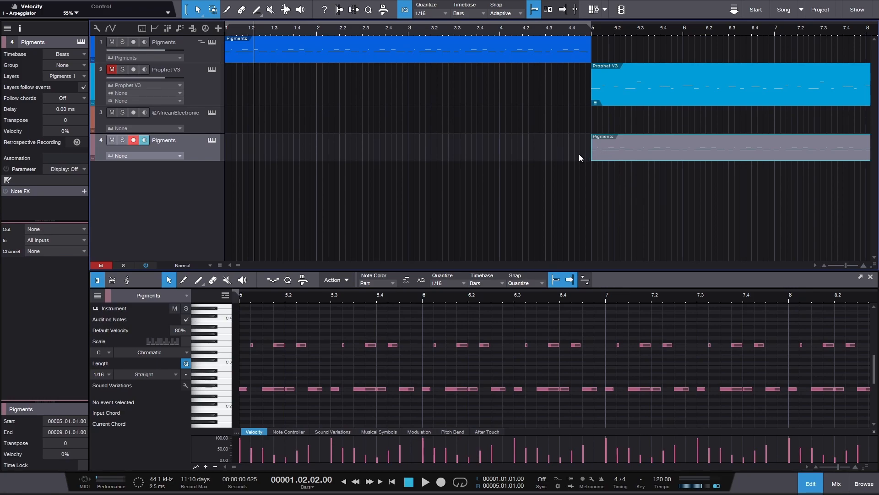
Apply Render Instrument Tracks again to the Pigments part at bar 1 on the first track.
left_click(411, 59)
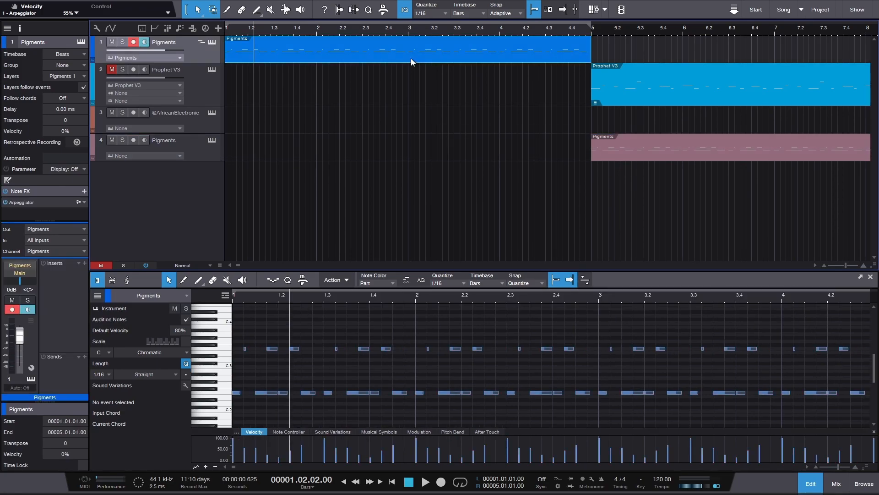
right_click(411, 58)
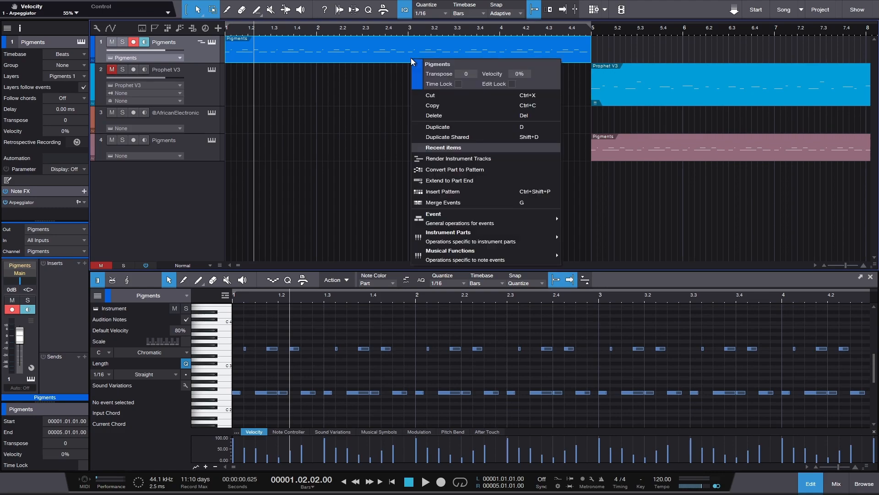
left_click(472, 156)
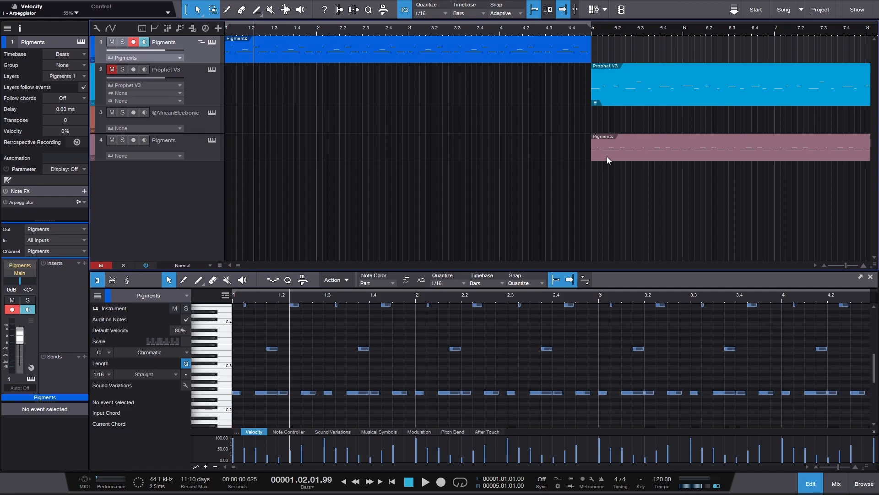
Move the Pigments part from track 4 to bar 5 of the first Pigments track and compare the notes of both parts.
left_click_drag(606, 156, 605, 46)
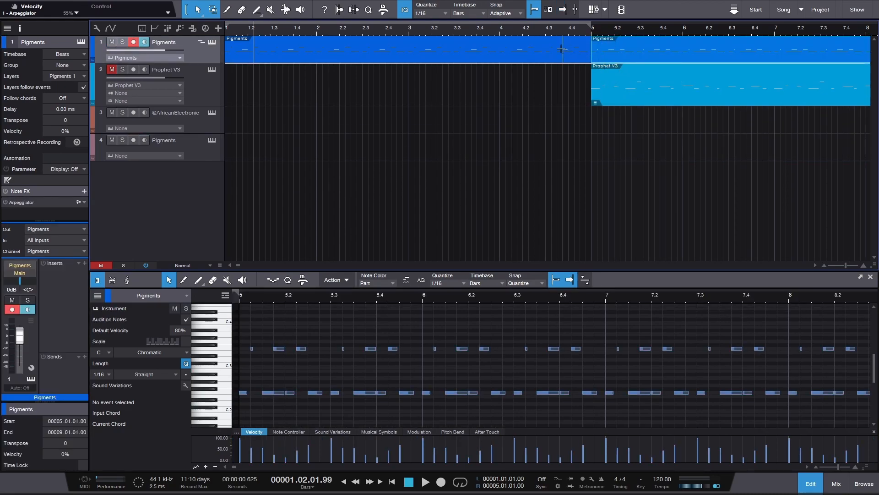
left_click(541, 56)
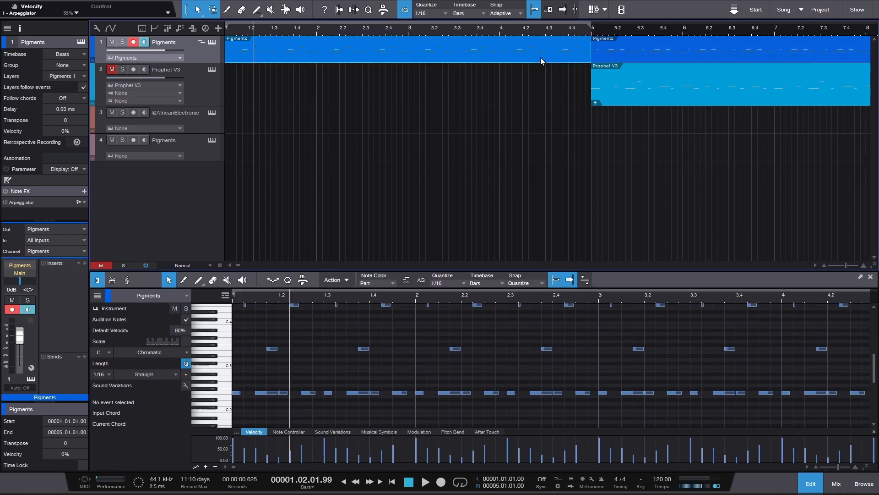
left_click(642, 57)
left_click(545, 56)
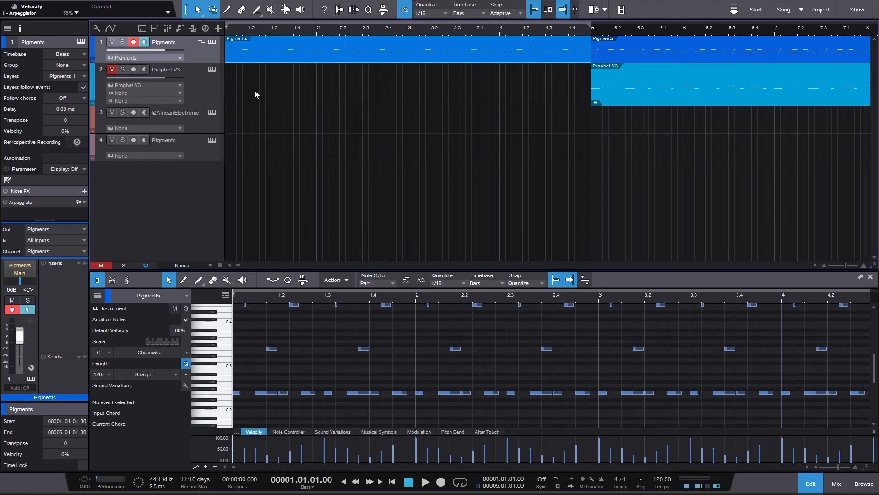
Play the song from bar 1 while copying the first Pigments part to bar 9 and the second to bar 13, and stop playback.
key("space")
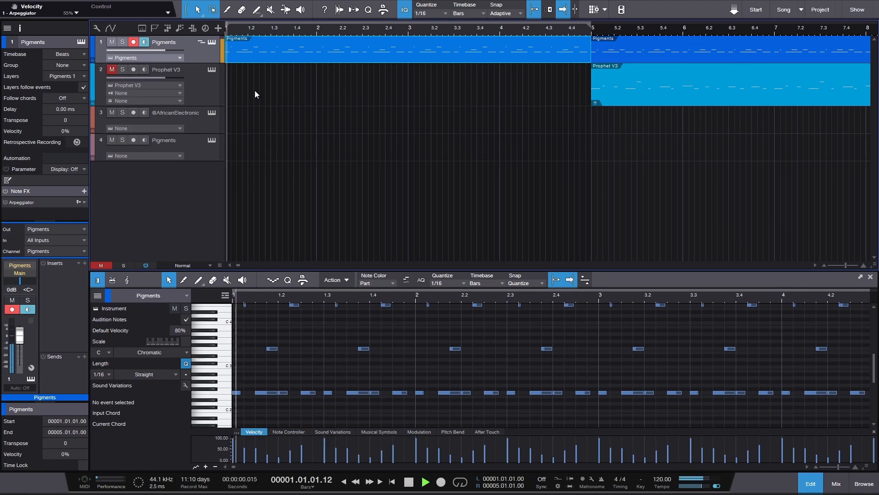
key("w")
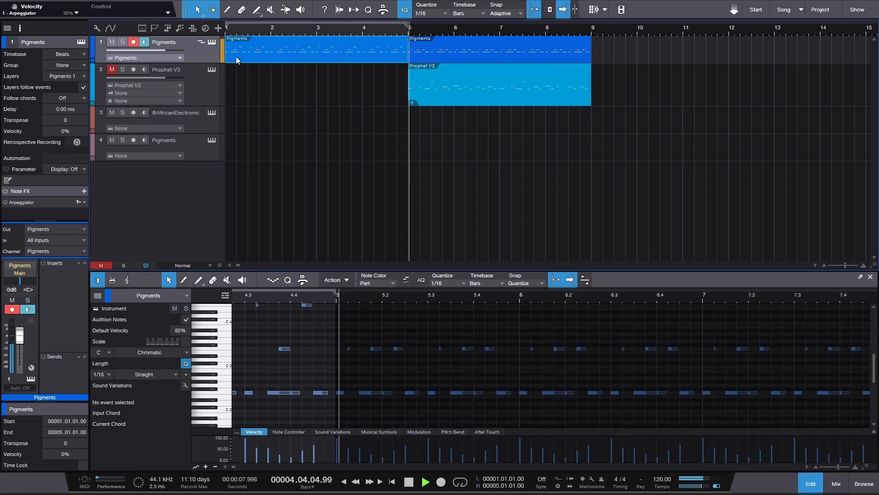
left_click_drag(236, 56, 604, 59)
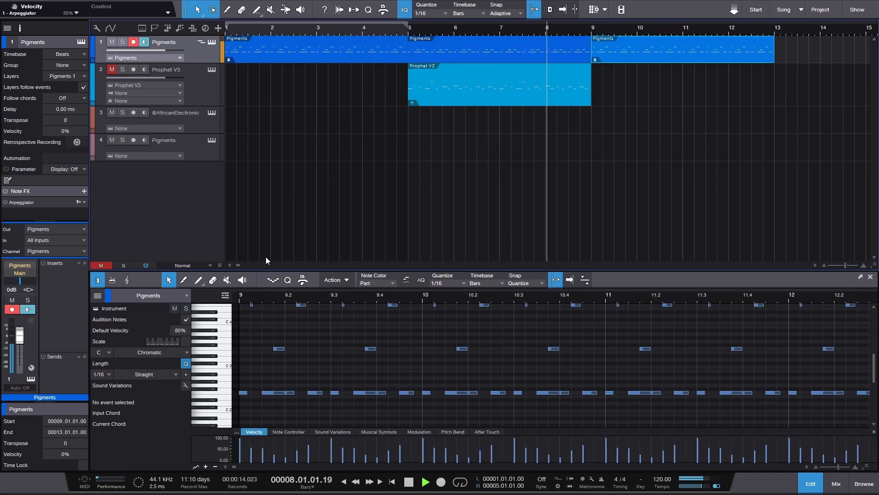
left_click_drag(435, 58, 789, 62)
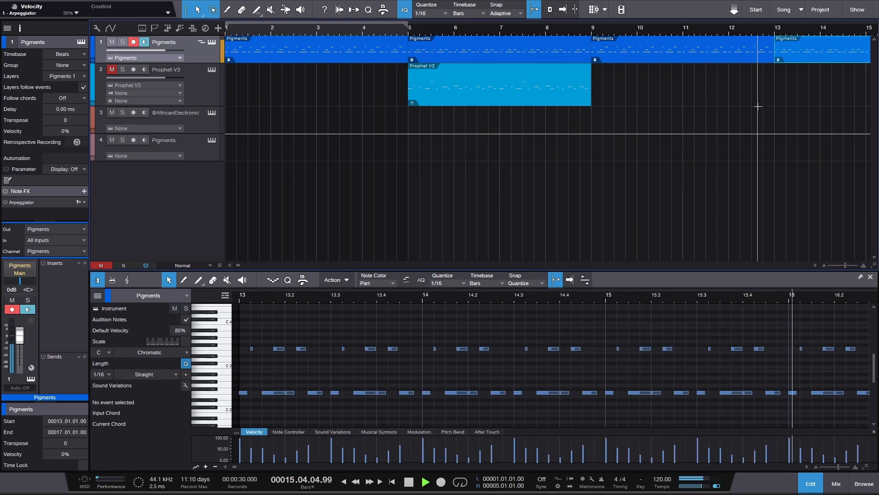
key("space")
key("f")
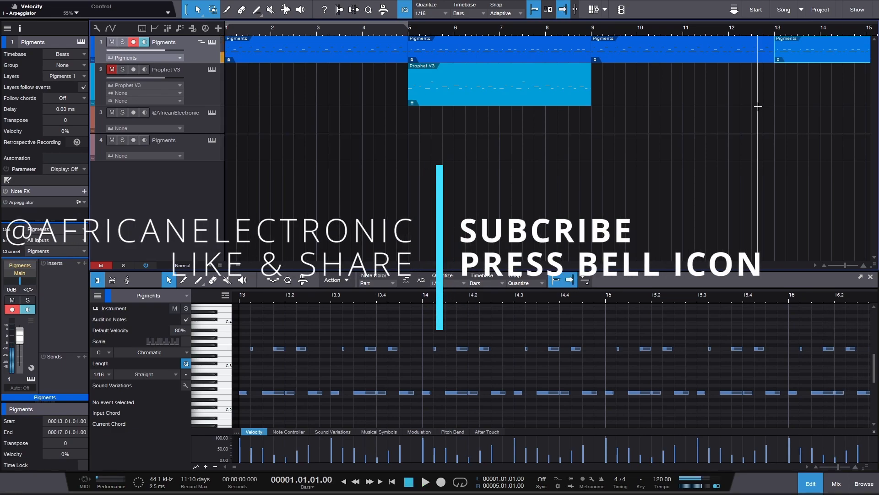